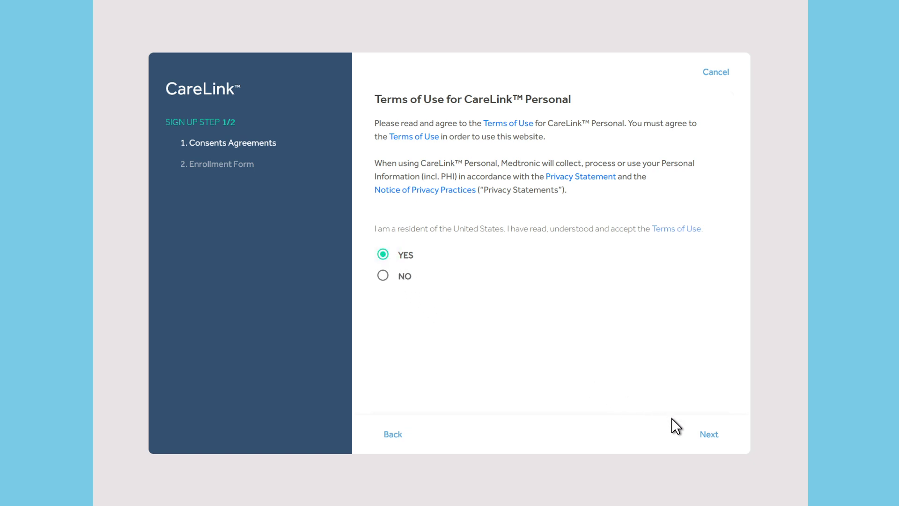
# Step: Accept the terms and answer YES to the first consents through publications and marketing
pyautogui.click(708, 433)
pyautogui.click(729, 402)
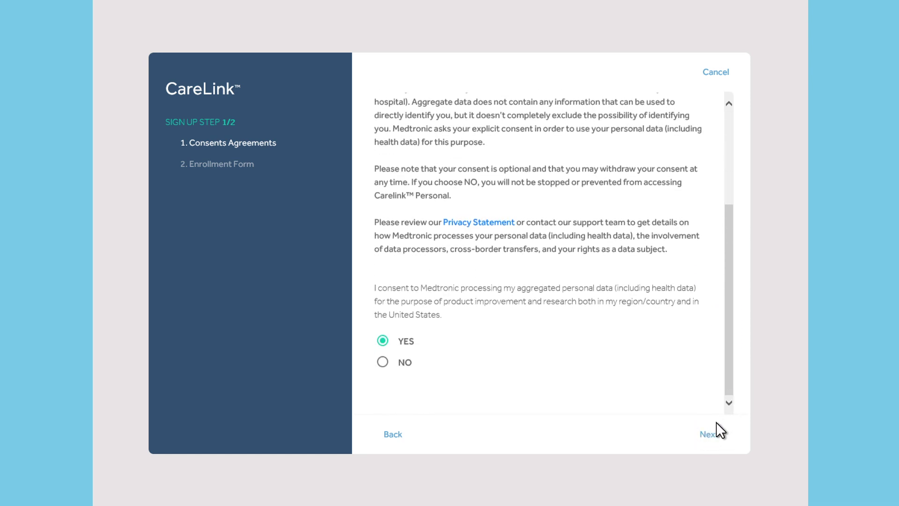
pyautogui.click(708, 433)
pyautogui.click(728, 402)
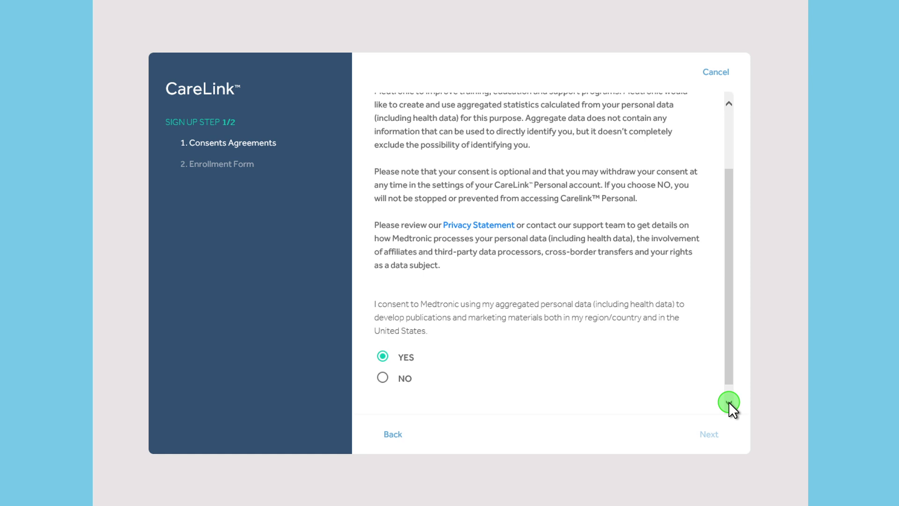
pyautogui.click(708, 432)
# Step: Answer YES to the direct marketing, SMS and Care Partner SMS consents, finishing the consents step
pyautogui.click(729, 402)
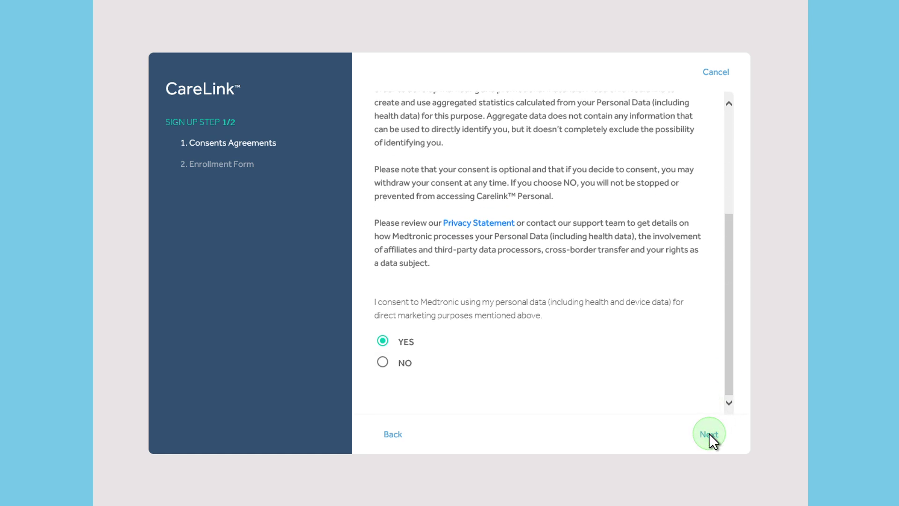
pyautogui.click(708, 433)
pyautogui.click(729, 402)
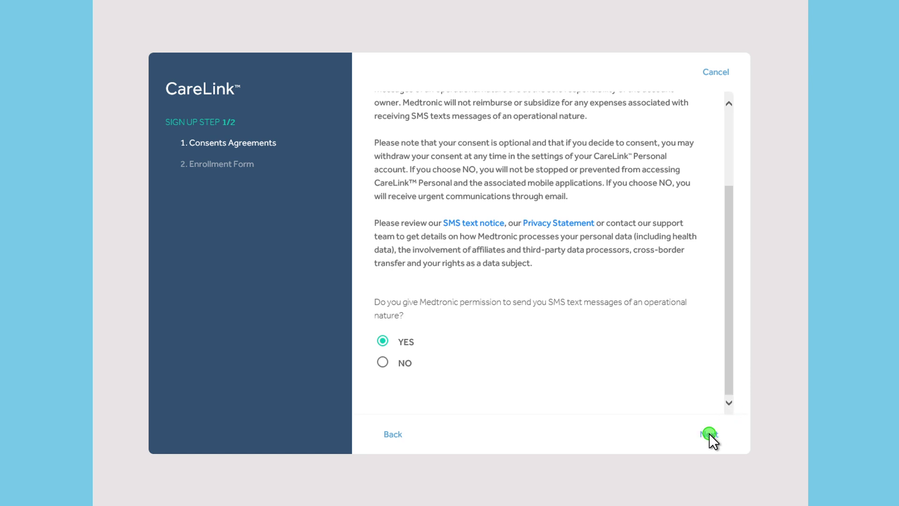
pyautogui.click(708, 433)
pyautogui.click(728, 402)
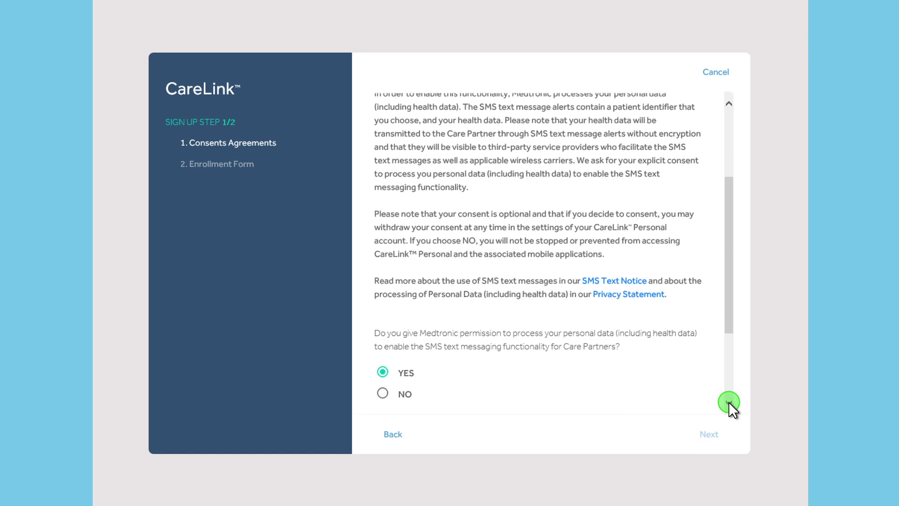
pyautogui.click(709, 433)
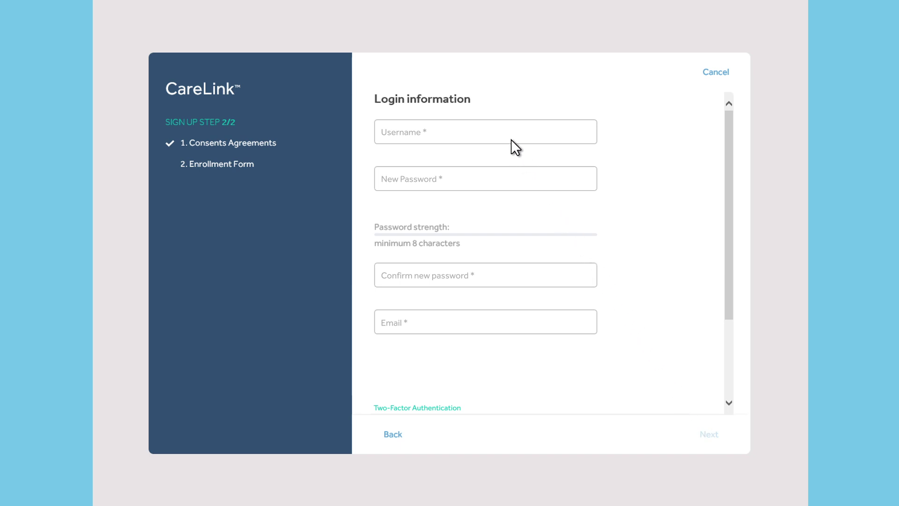
# Step: Fill the enrollment form with a username, a strong password entered twice, and an email address
pyautogui.click(499, 131)
pyautogui.write('JohnSmi')
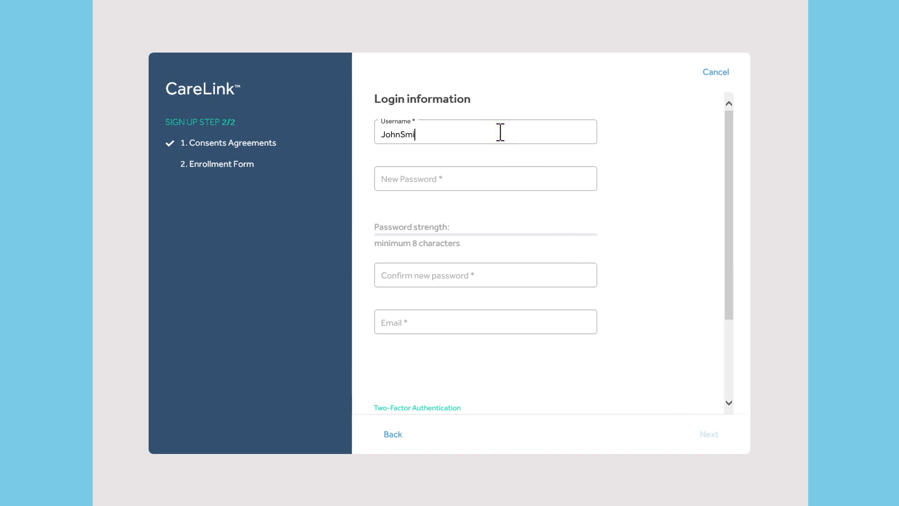
pyautogui.write('th')
pyautogui.click(517, 178)
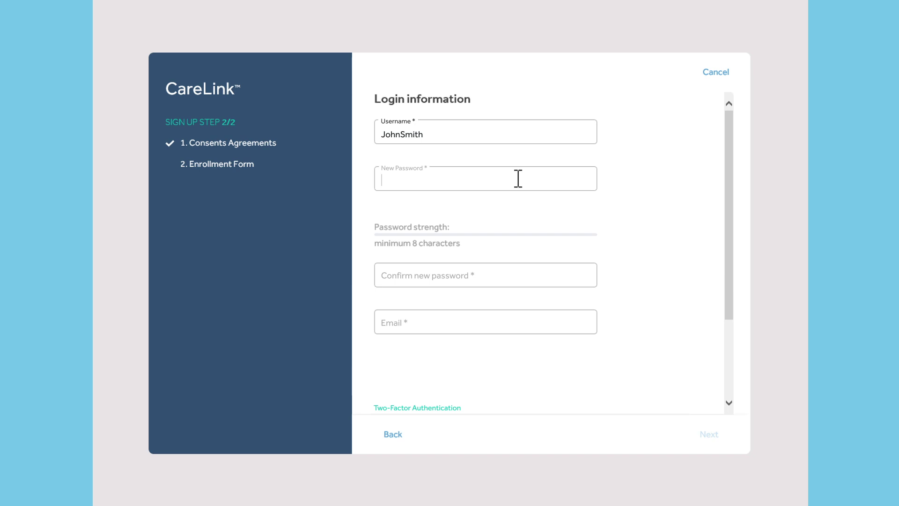
pyautogui.write('****************')
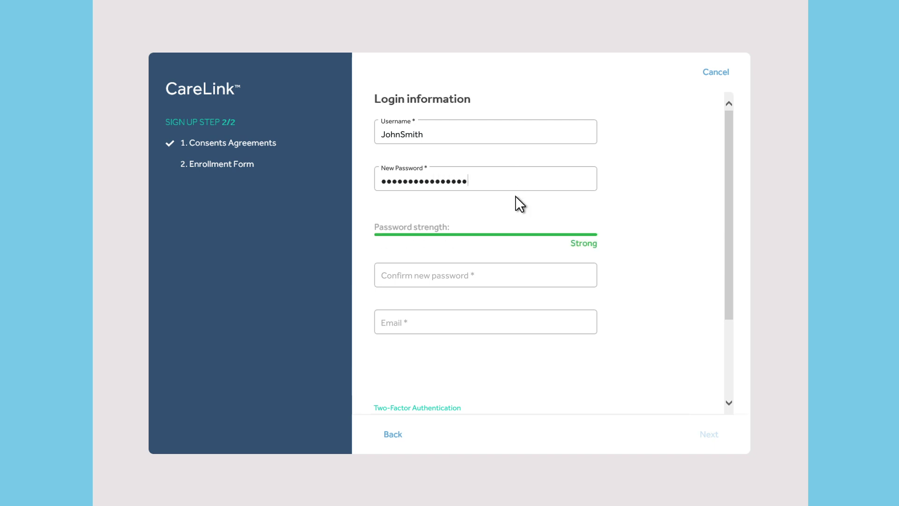
pyautogui.click(508, 275)
pyautogui.write('****')
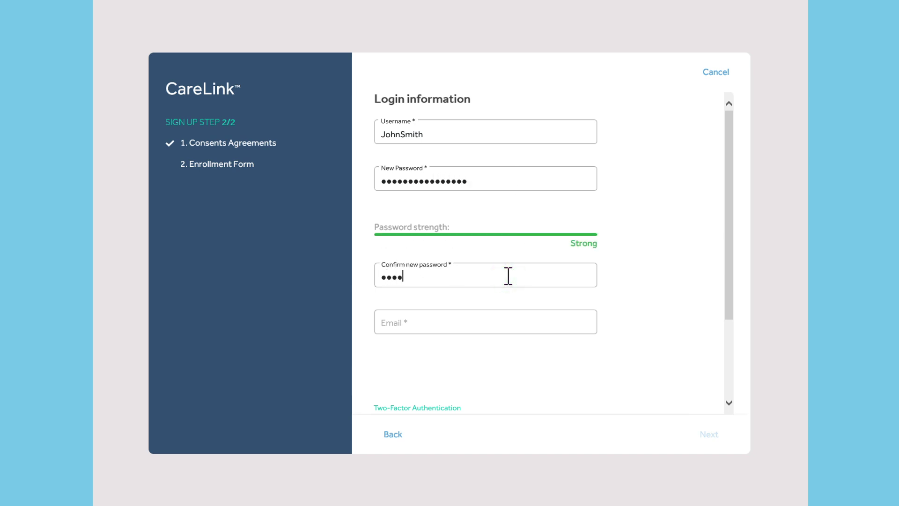
pyautogui.write('************')
pyautogui.click(517, 322)
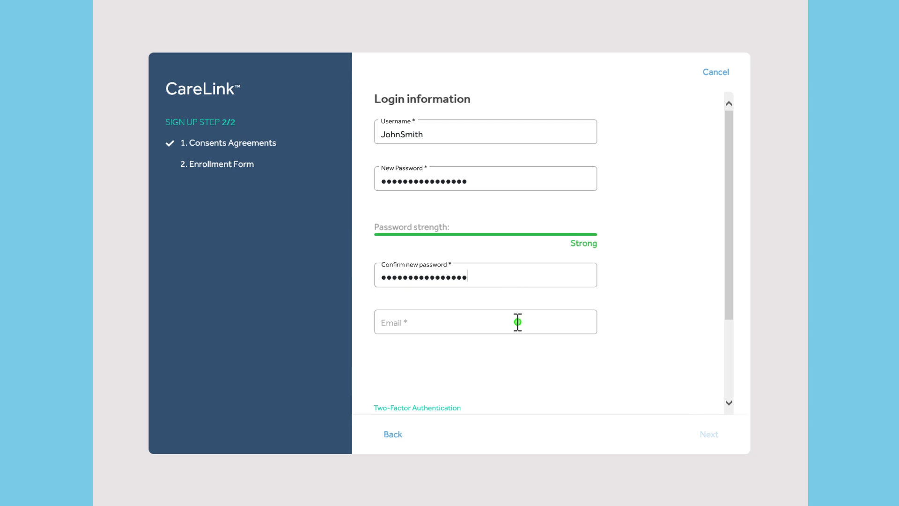
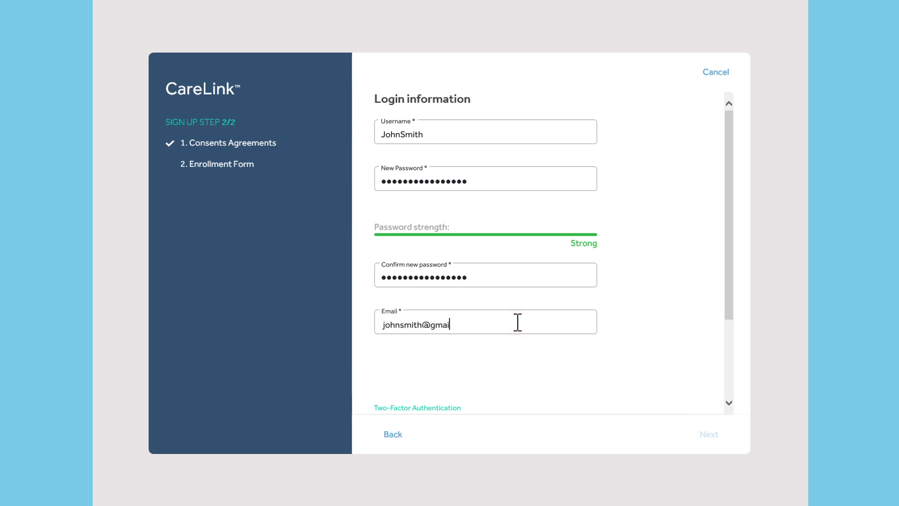
# Step: Enable two-factor authentication, confirm it, and enter the emailed verification code
pyautogui.click(729, 402)
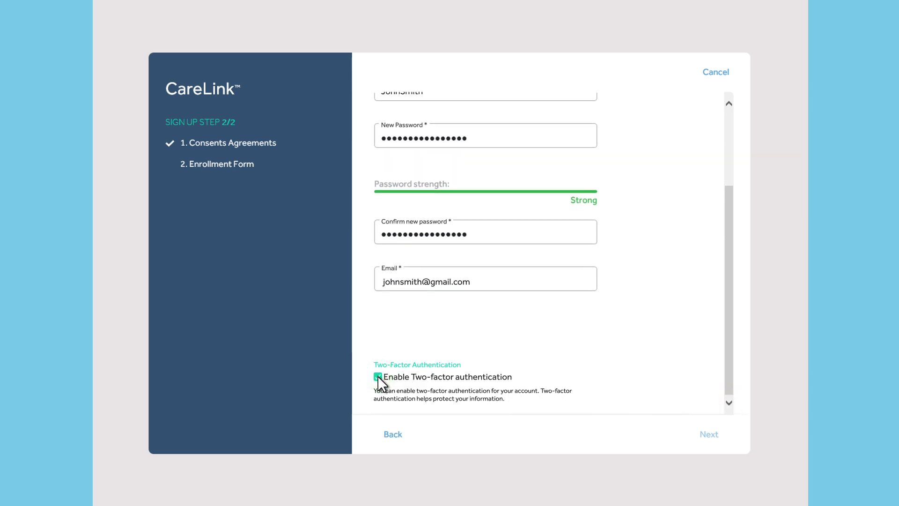
pyautogui.click(709, 434)
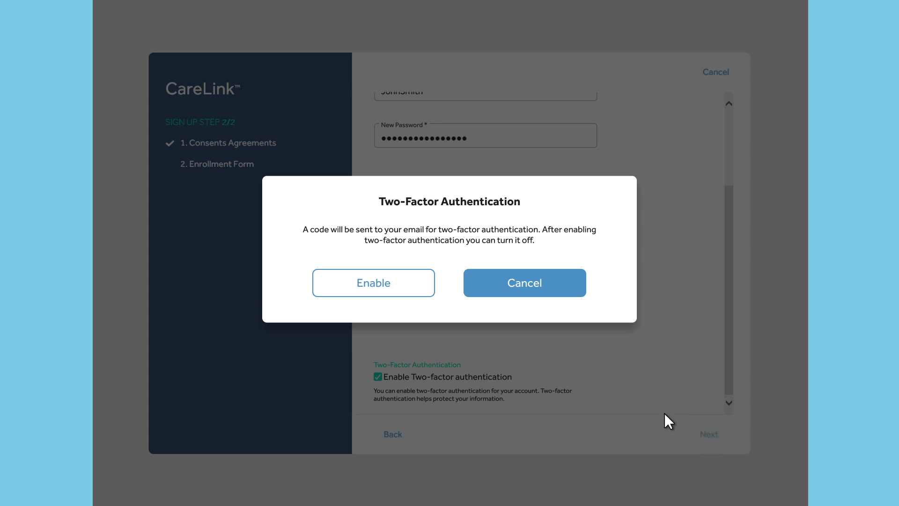
pyautogui.click(375, 283)
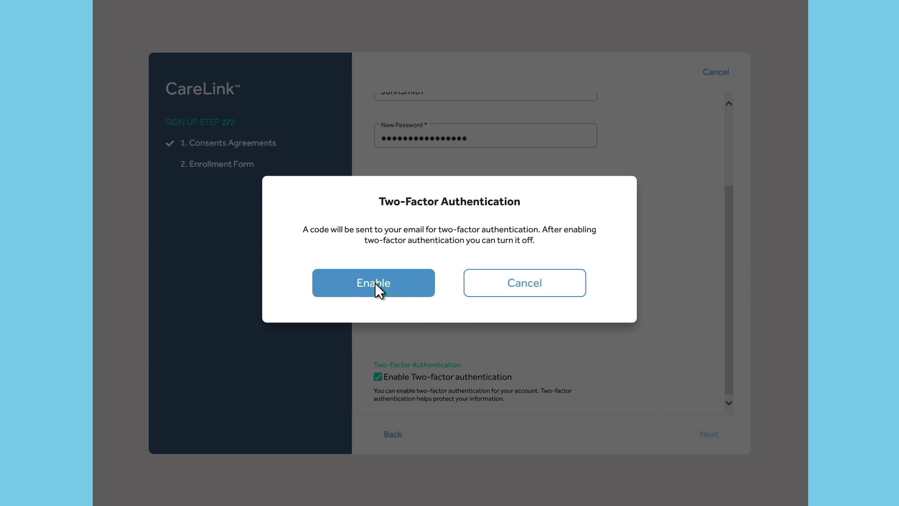
pyautogui.click(400, 268)
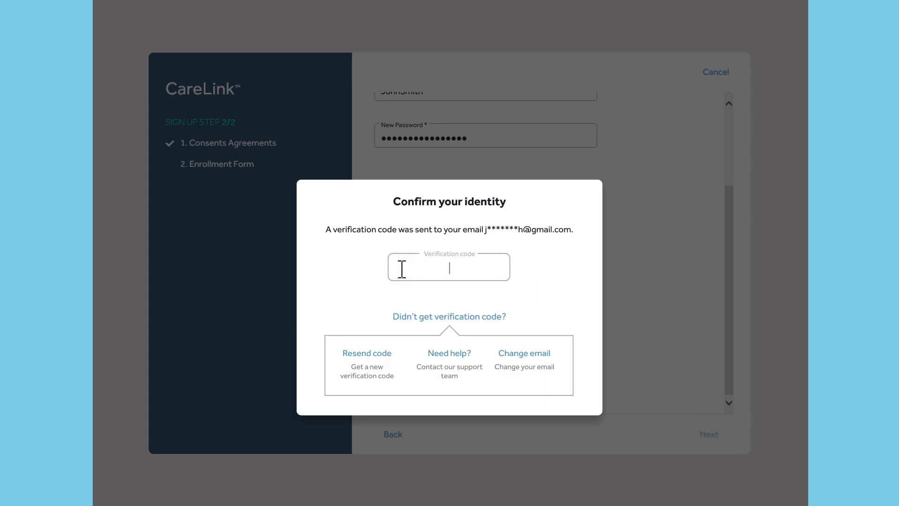
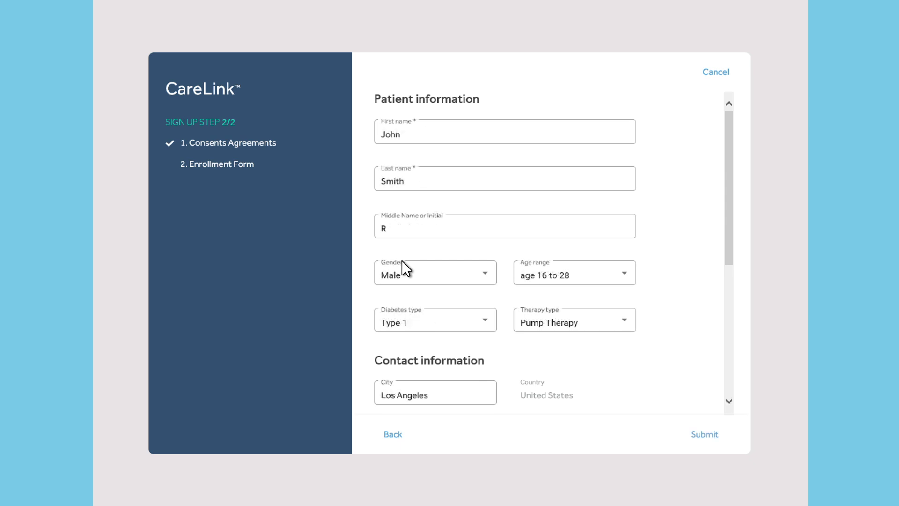
# Step: Submit the completed enrollment form
pyautogui.click(703, 433)
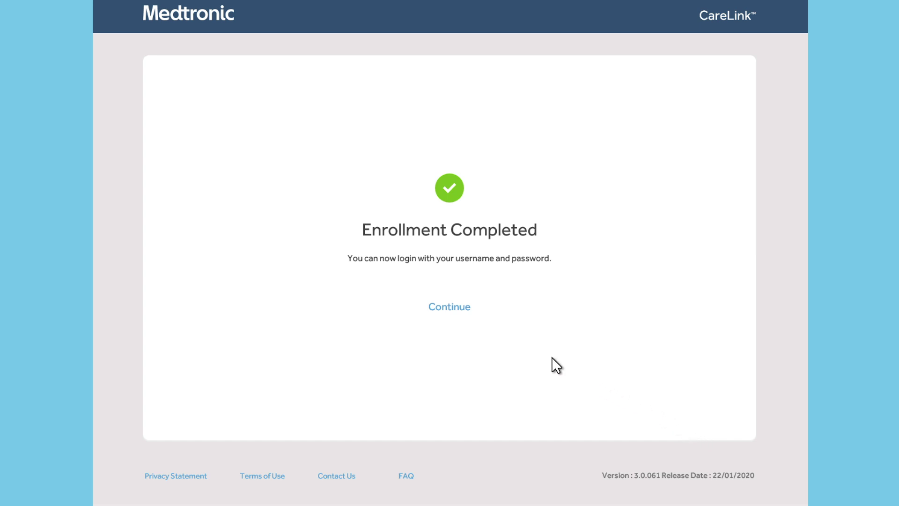
# Step: Leave the enrollment confirmation and make a first pass at the username and password login fields
pyautogui.click(451, 306)
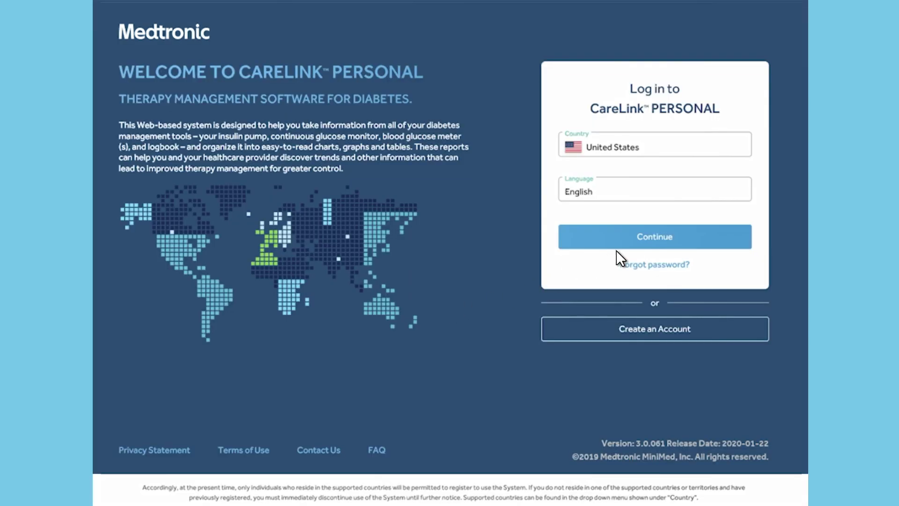
pyautogui.click(658, 236)
pyautogui.click(510, 208)
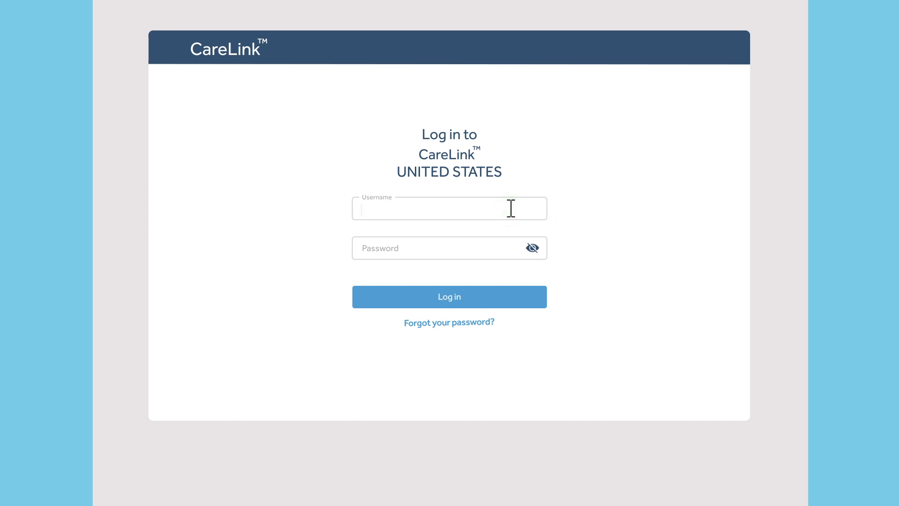
pyautogui.write('JohnSmith')
pyautogui.press('Tab')
pyautogui.write('••••••••••••••••')
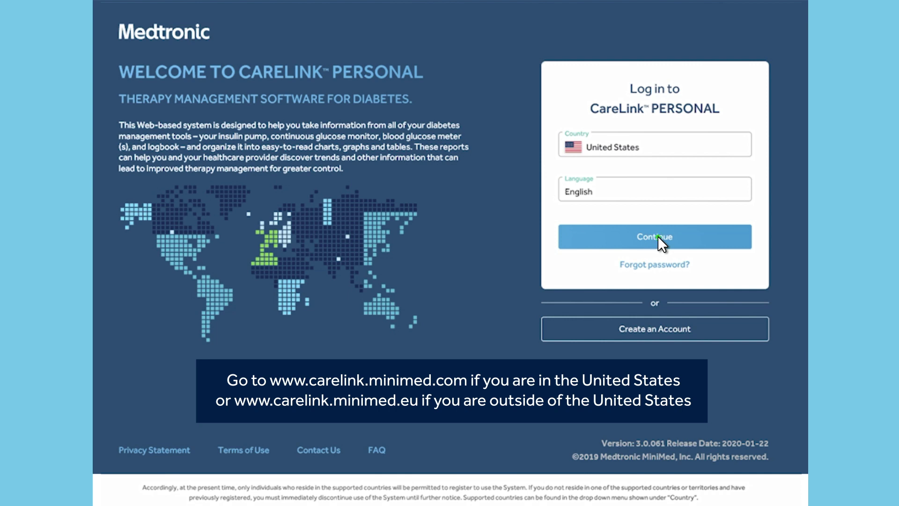
# Step: Enter the new account's username and password and log in to the CareLink Personal dashboard
pyautogui.click(659, 236)
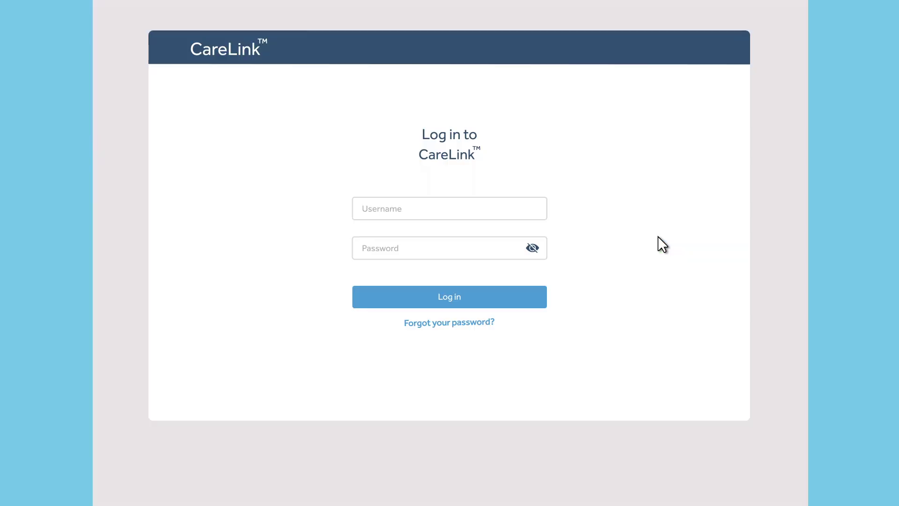
pyautogui.click(511, 207)
pyautogui.write('JohnSmi')
pyautogui.write('th')
pyautogui.press('Tab')
pyautogui.write('••••••••••••••••')
pyautogui.click(451, 297)
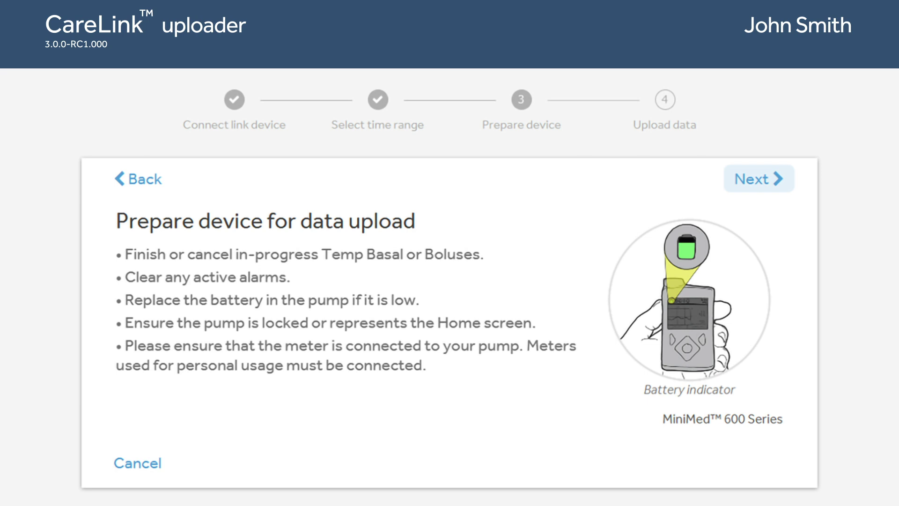
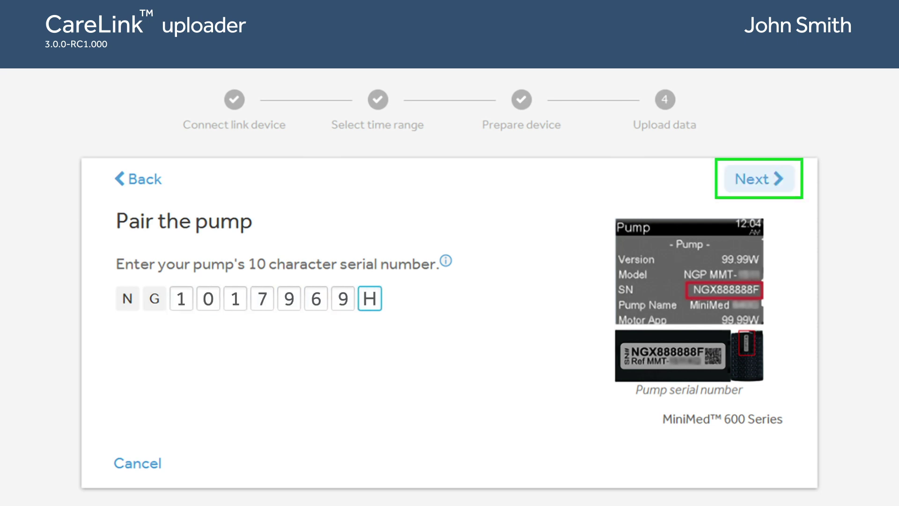